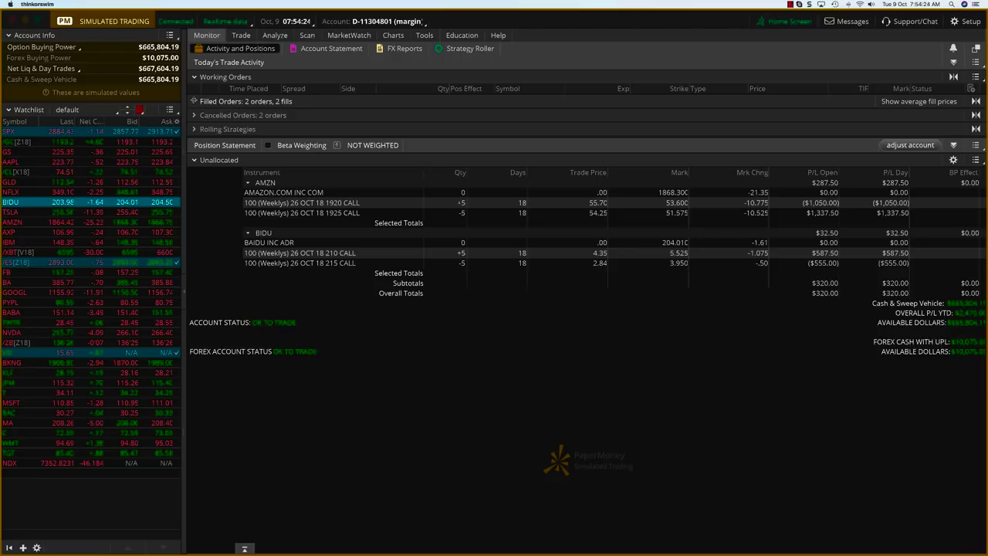
Expand Filled Orders to view today's AMZN and BIDU call vertical fills.
left_click(194, 101)
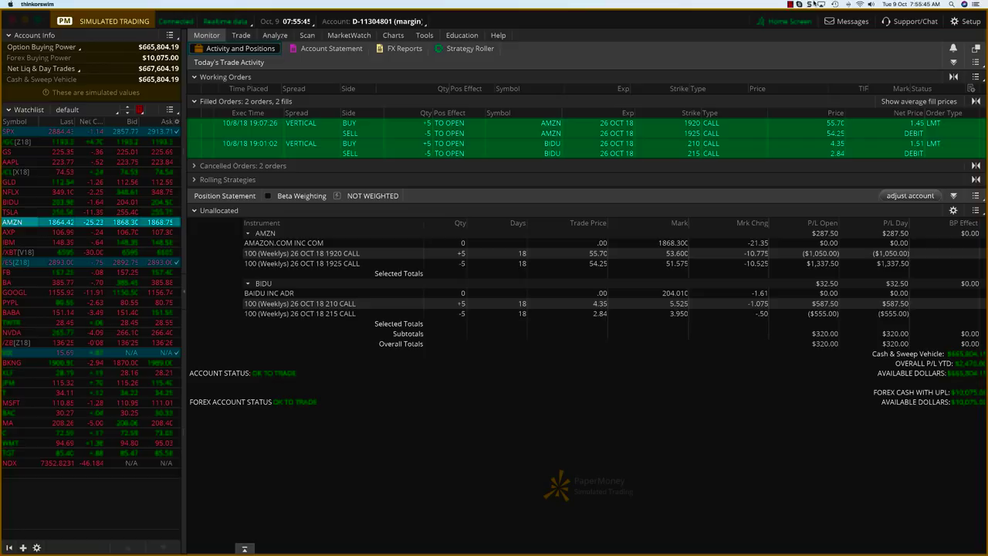
left_click(790, 4)
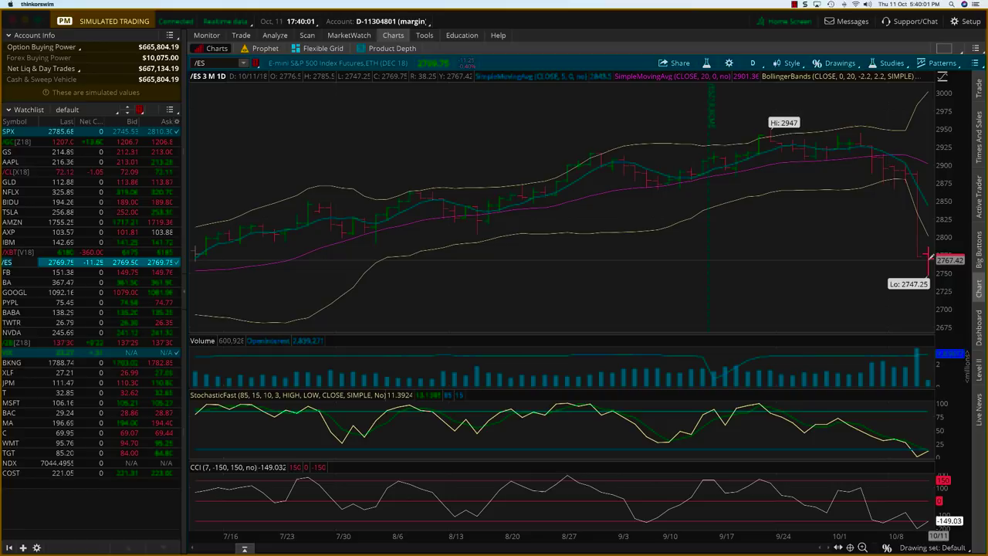
On Monitor, expand the AMZN and BIDU position groups to show each call leg.
left_click(206, 34)
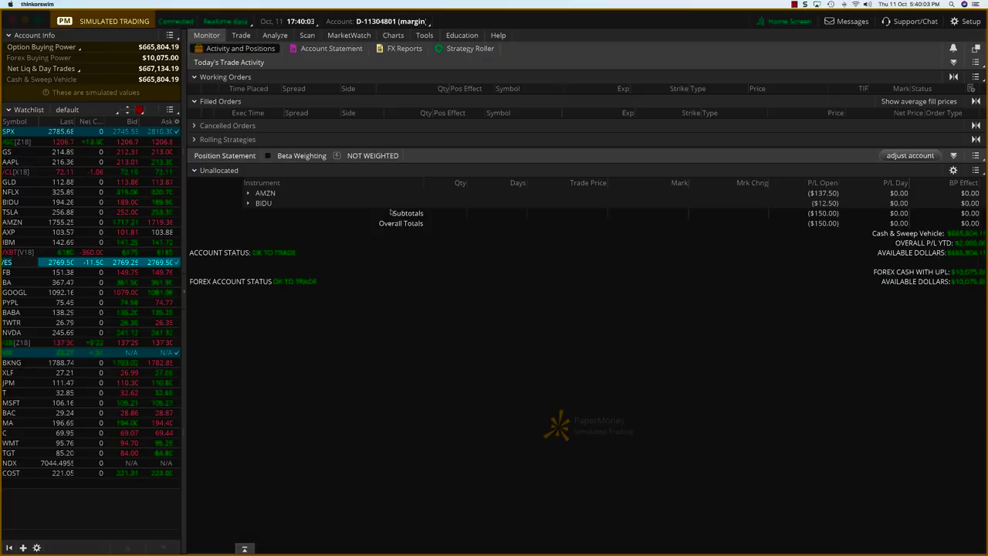
left_click(954, 155)
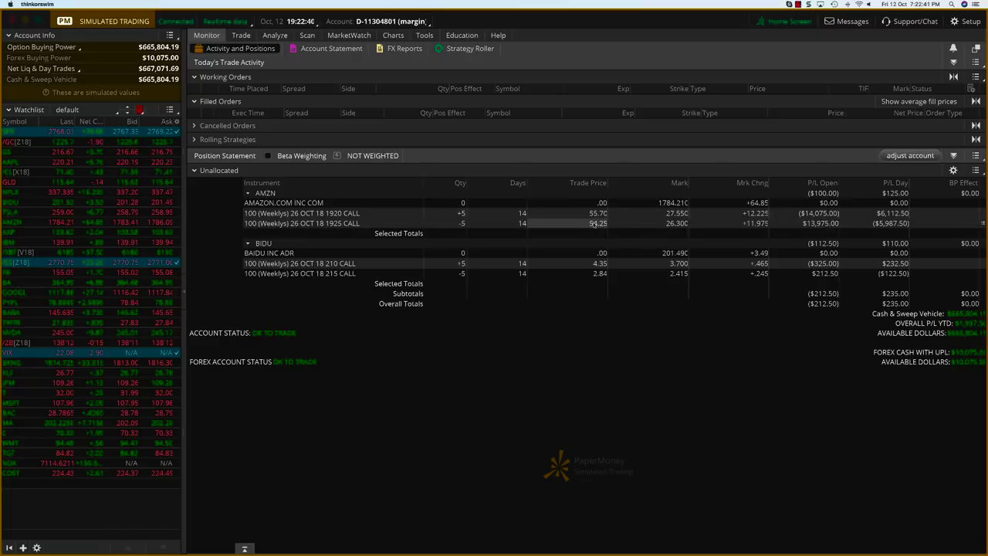
Send a buy-to-close limit order for 2 AMZN 26 Oct 18 1925 calls at 26.00.
right_click(377, 224)
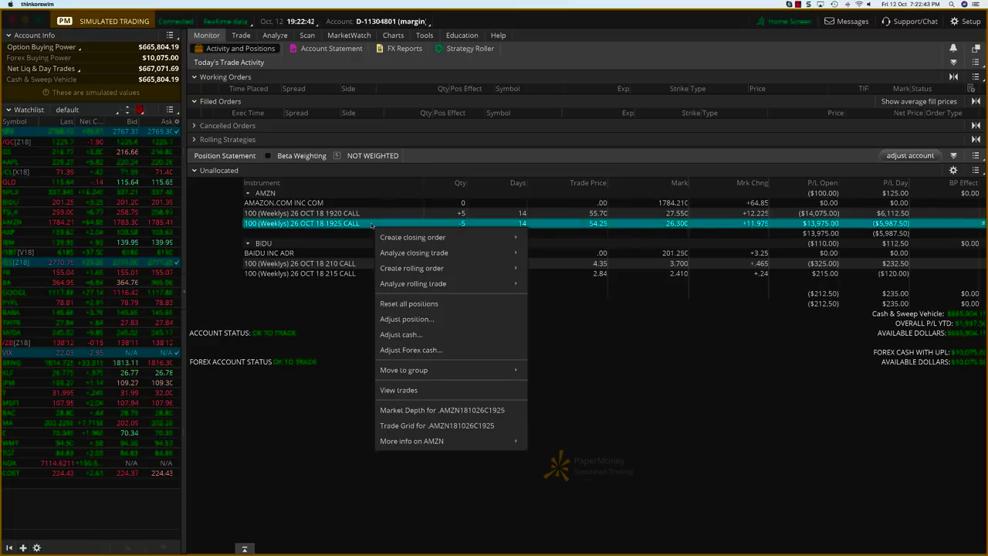
mouse_move(464, 237)
left_click(572, 237)
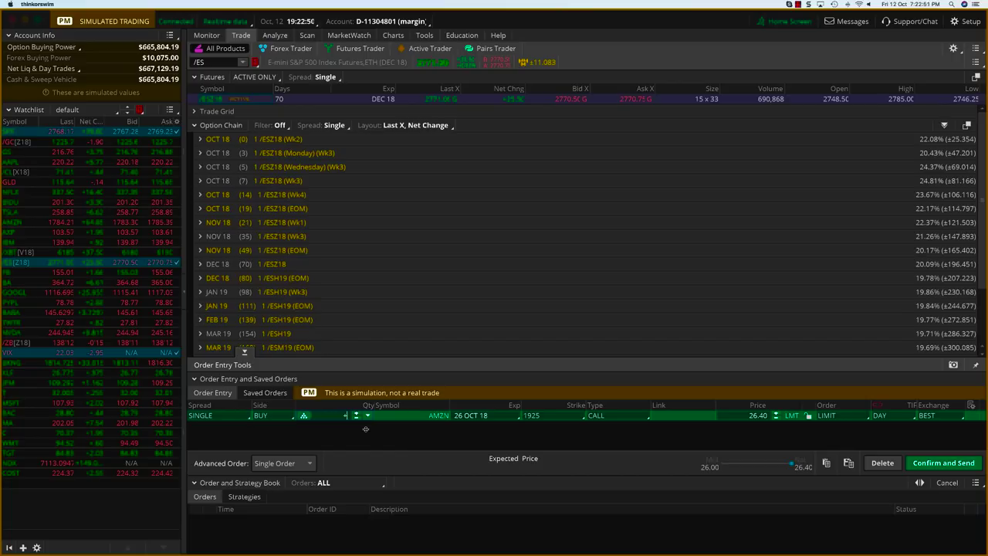
type("4")
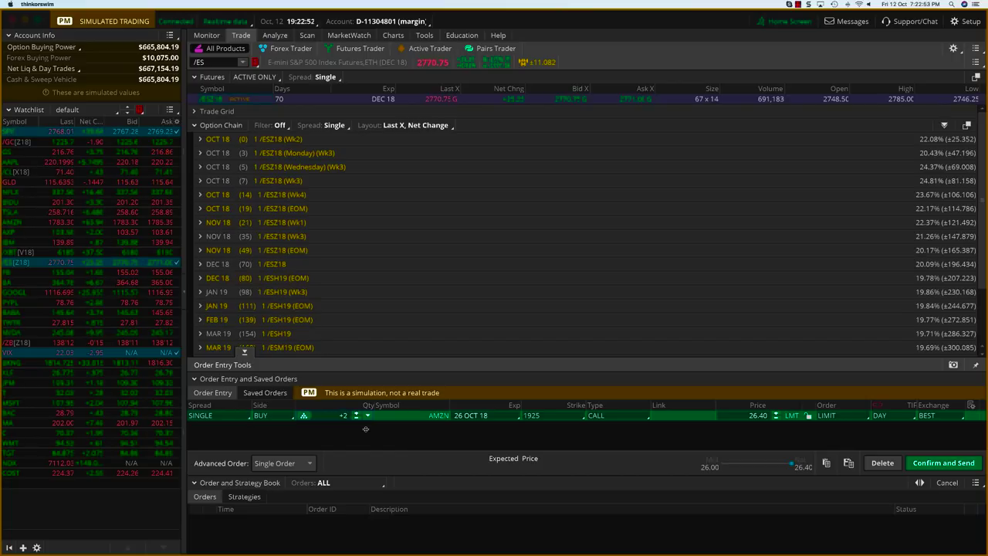
left_click(723, 463)
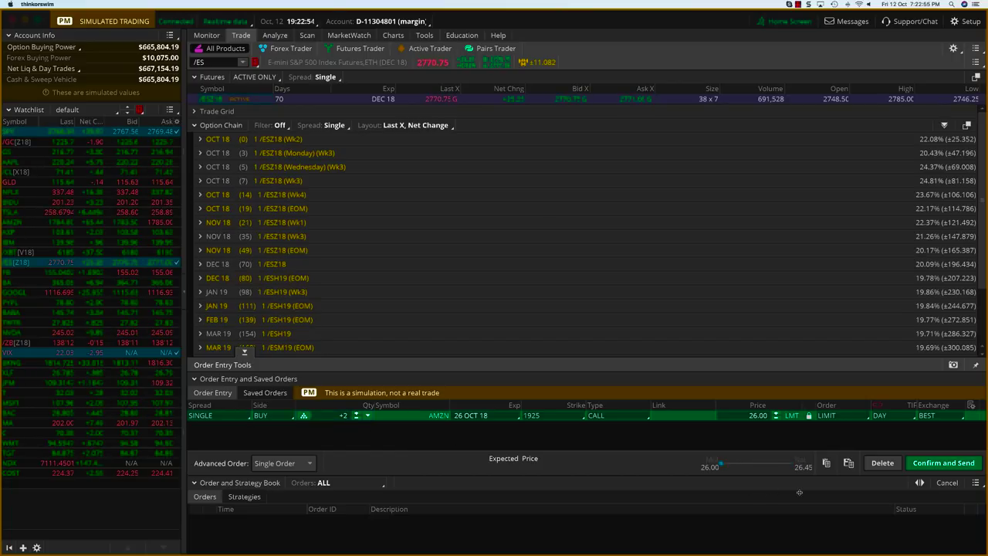
left_click(934, 464)
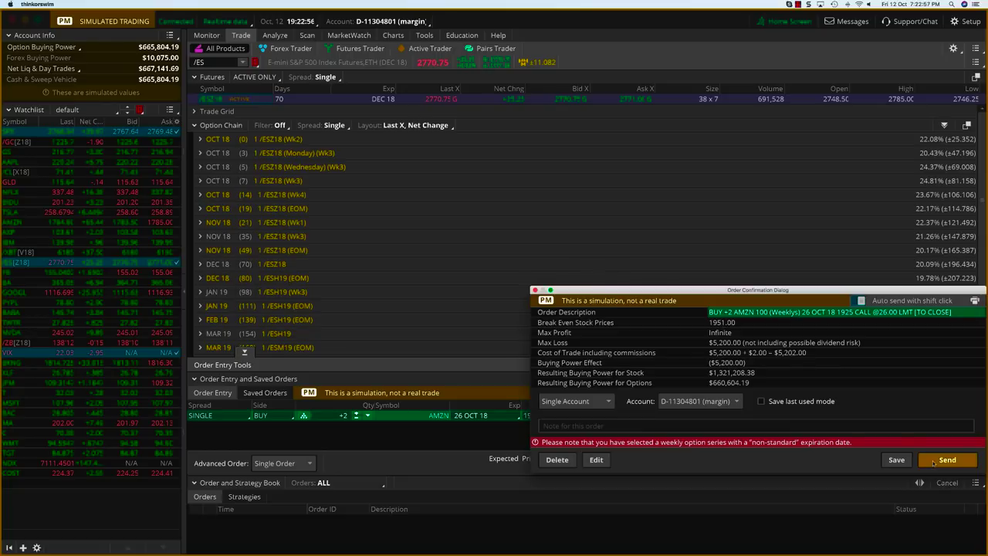
left_click(934, 461)
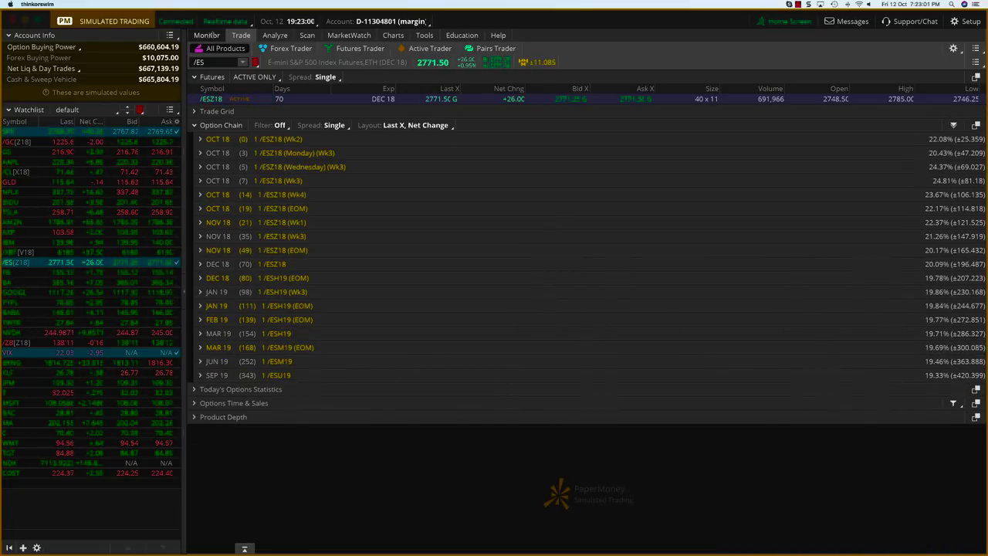
Buy to close the 5 short BIDU 26 Oct 18 215 calls, filling at 2.52.
left_click(206, 34)
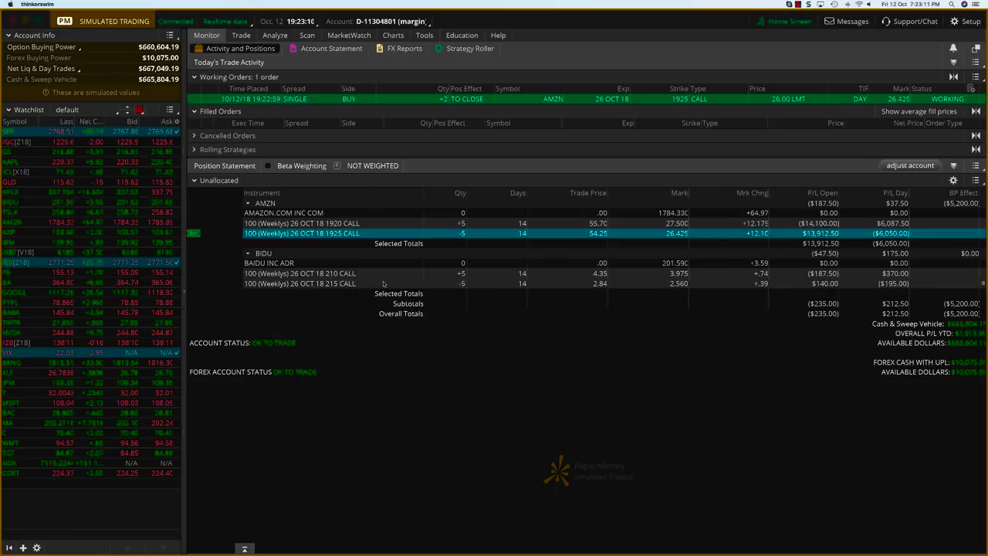
right_click(365, 289)
mouse_move(418, 301)
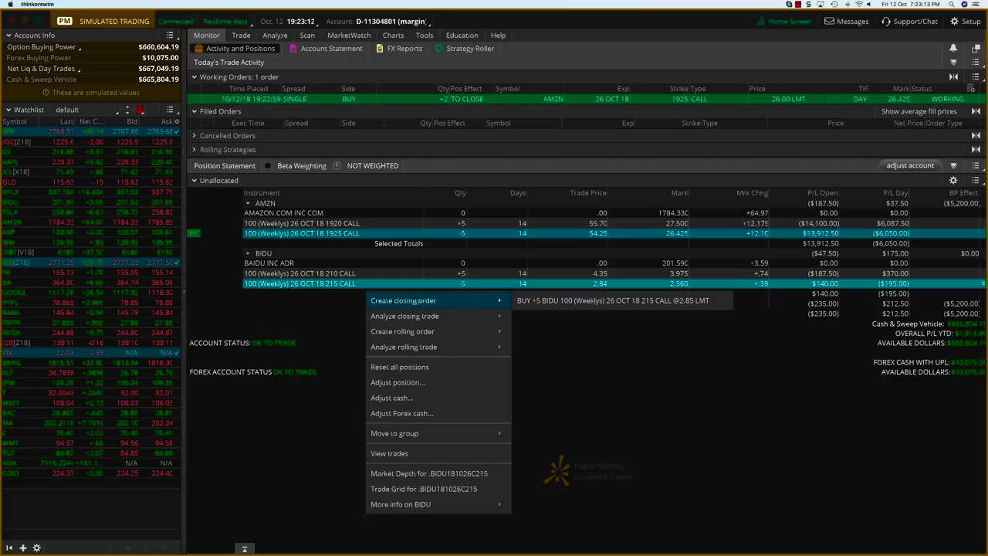
left_click(612, 300)
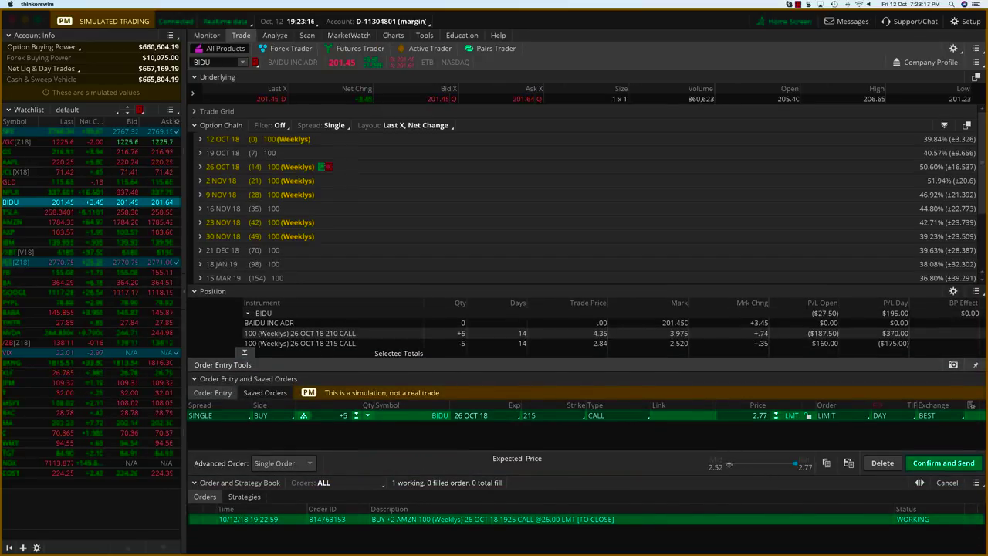
left_click(943, 462)
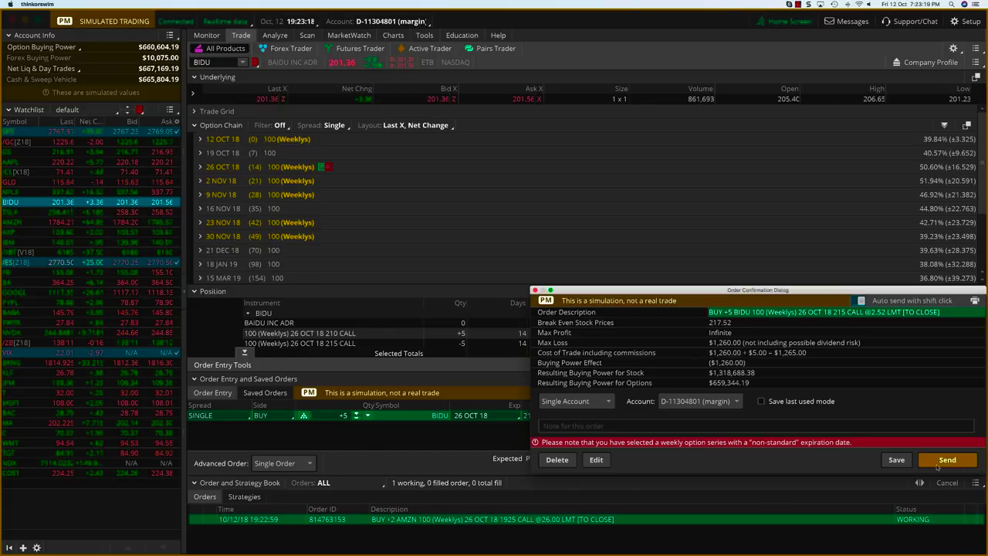
left_click(944, 521)
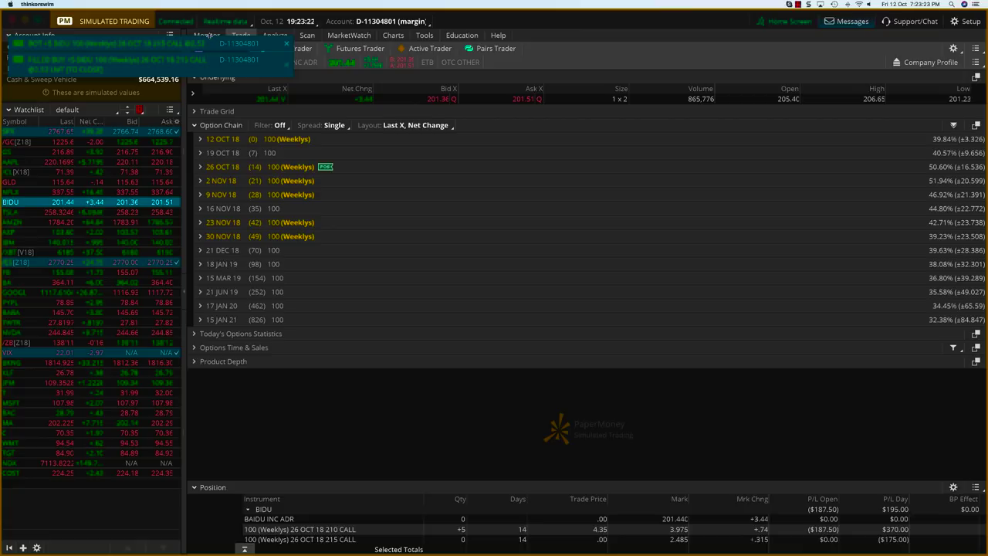
left_click(207, 35)
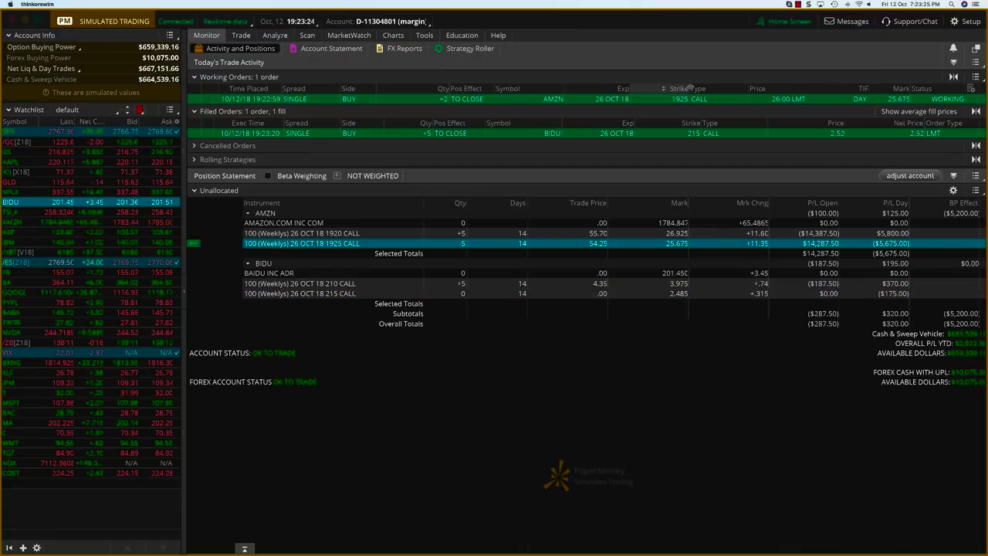
Cancel/replace the working AMZN 1925 call closing order with a 26.10 limit.
left_click(288, 111)
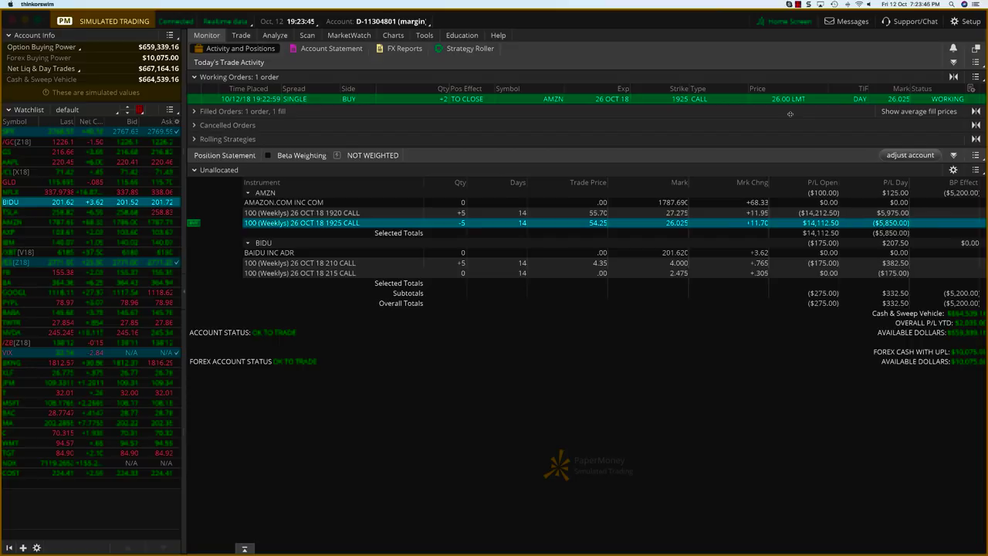
right_click(217, 101)
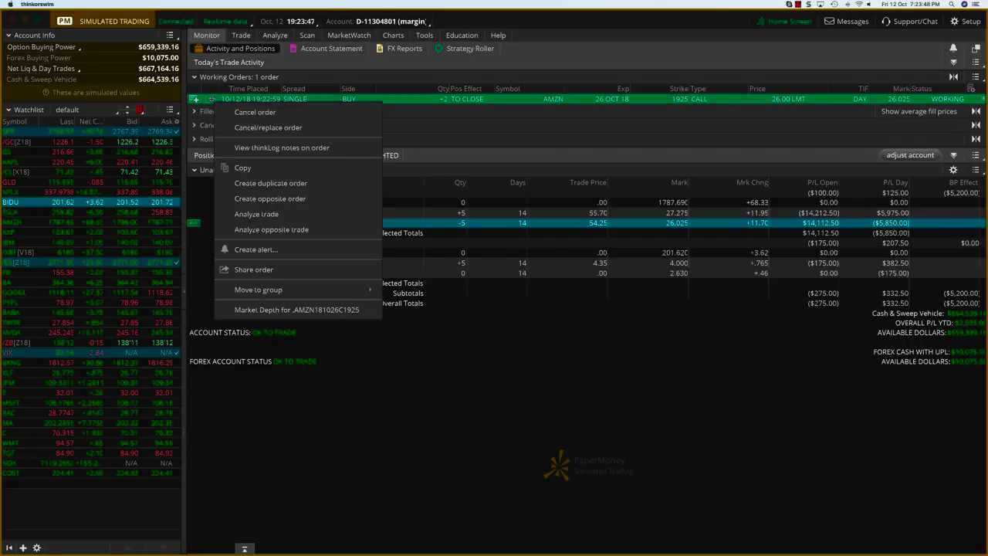
key("Return")
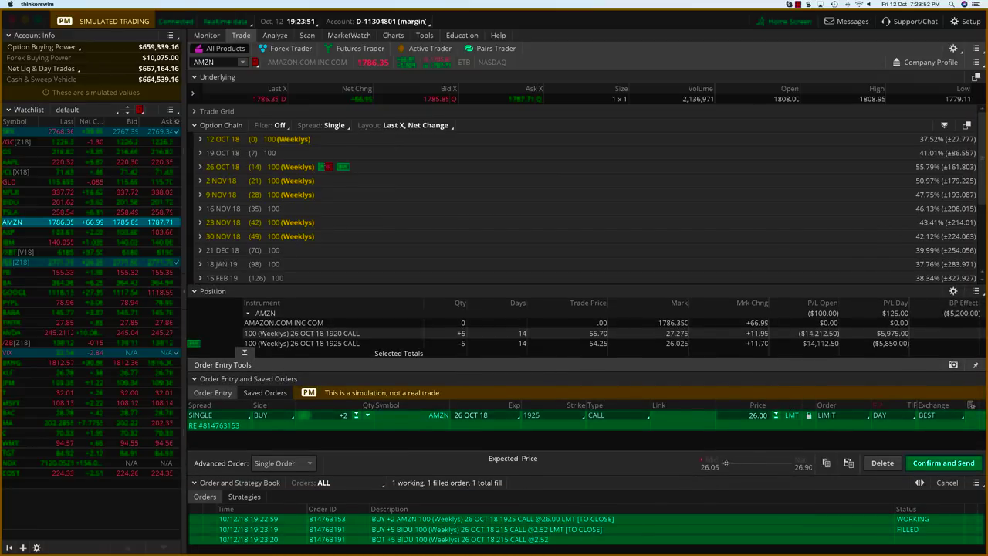
left_click_drag(726, 463, 723, 463)
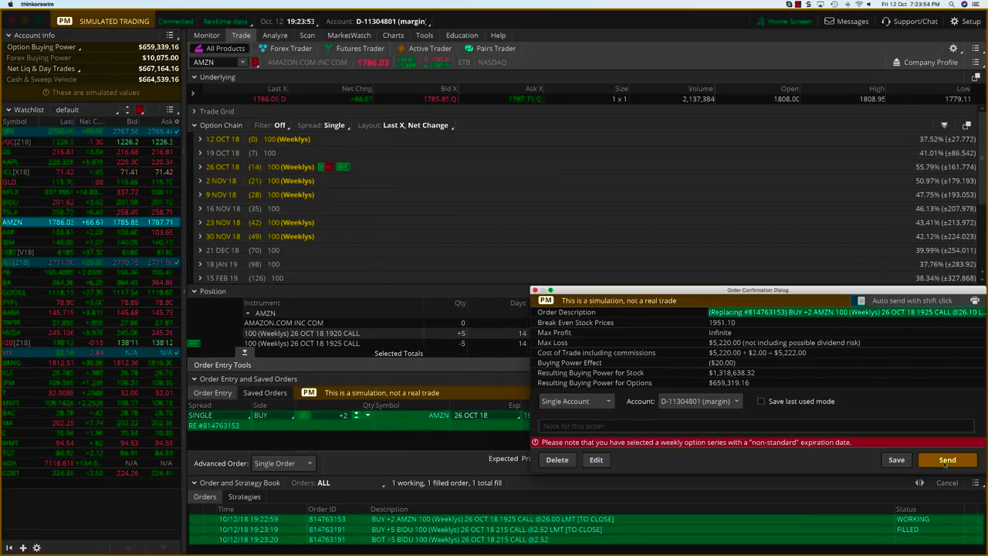
left_click(947, 461)
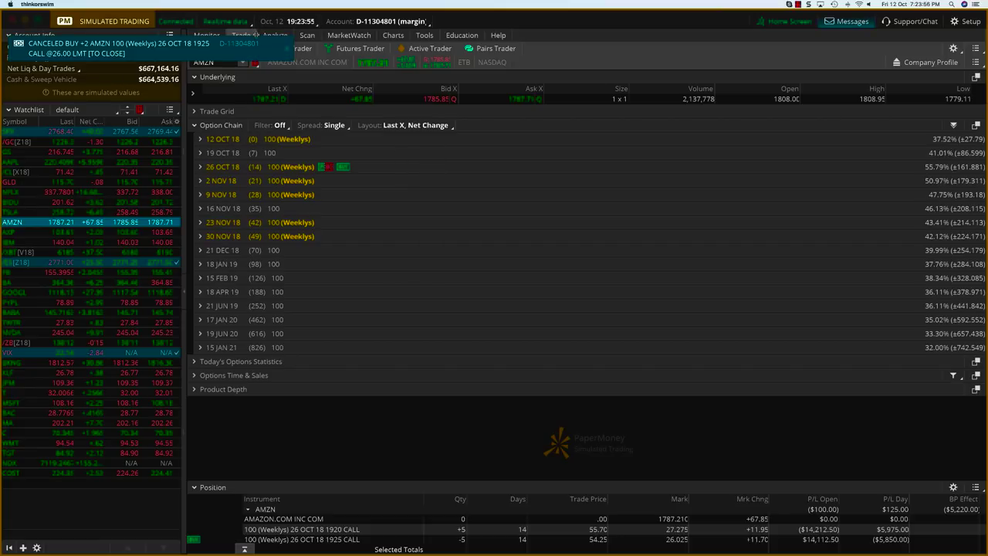
left_click(206, 34)
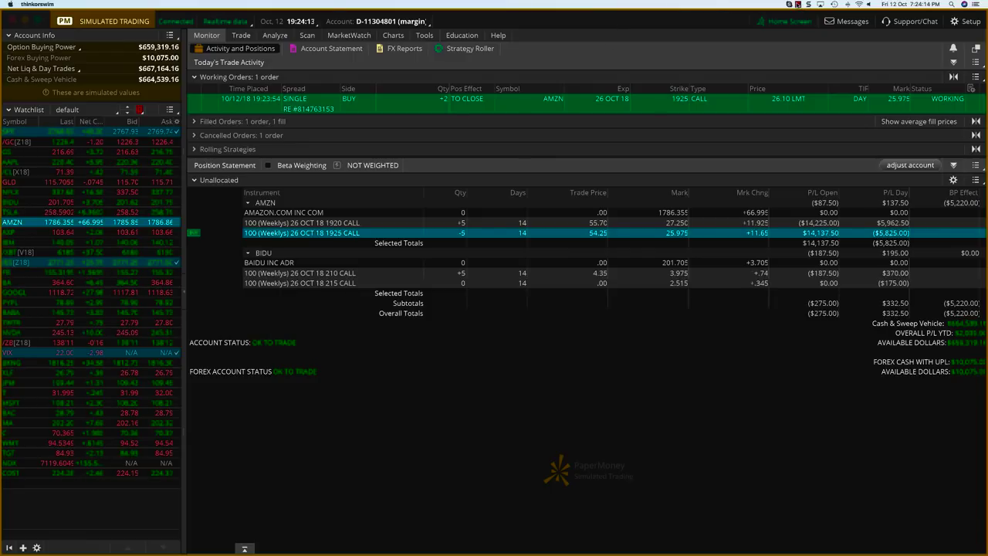
Review the two buy-to-close fills, 2 AMZN 1925 and 5 BIDU 215 calls, then collapse the list.
left_click(797, 4)
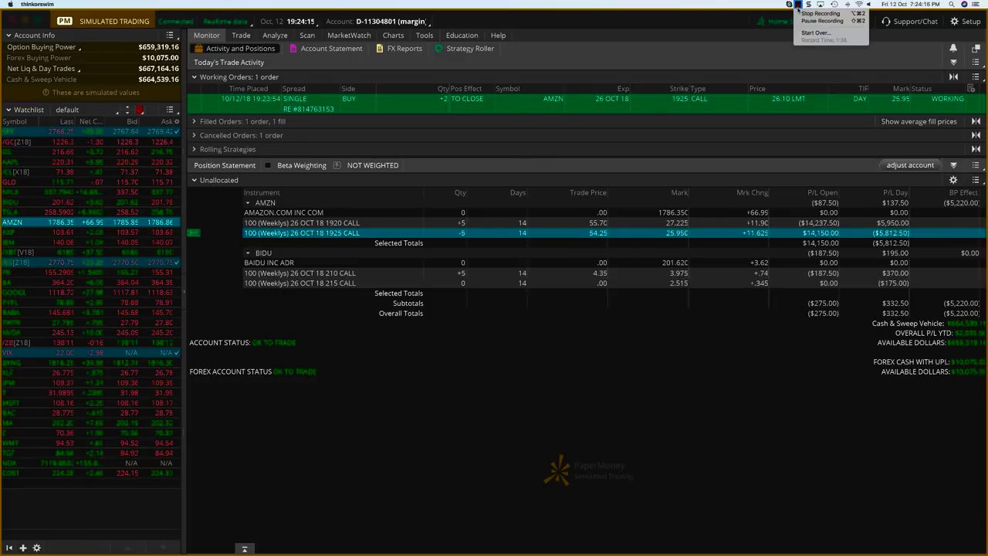
left_click(820, 13)
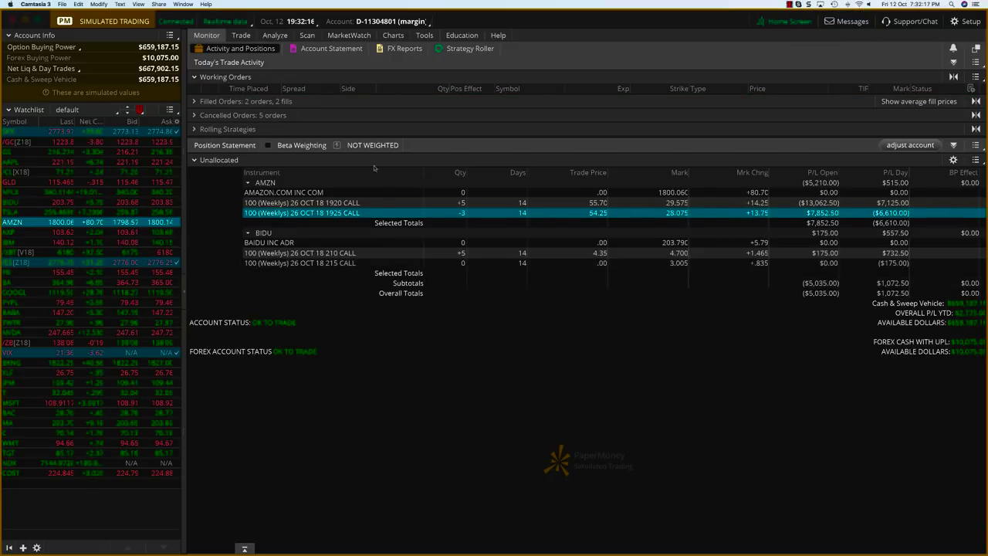
left_click(239, 101)
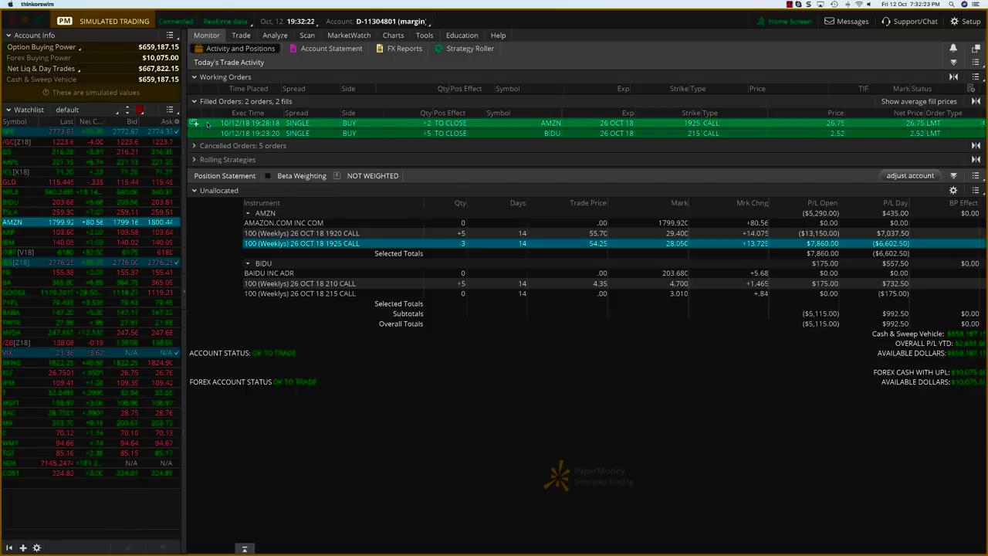
left_click(194, 101)
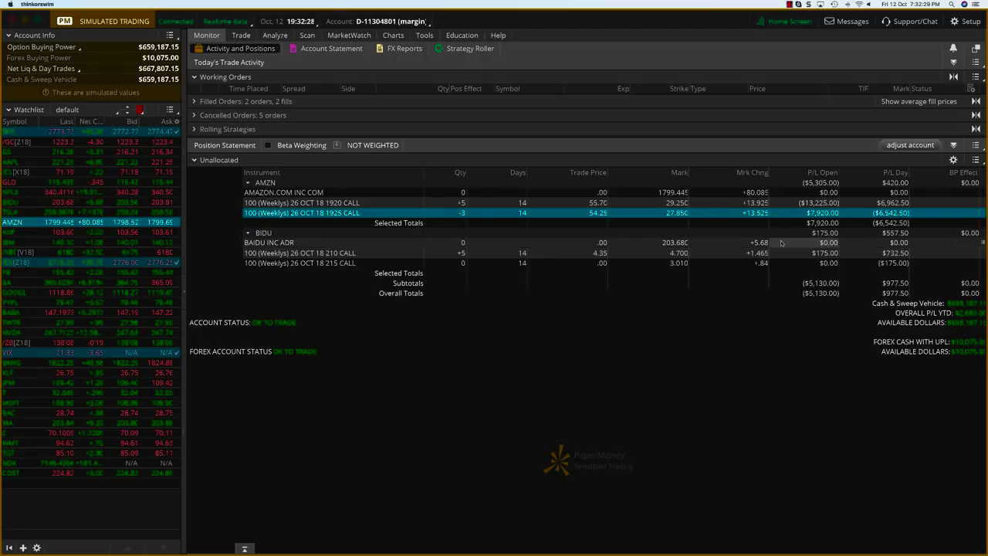
Sell to close 5 BIDU 26 Oct 18 210 calls at a 4.70 limit.
right_click(378, 256)
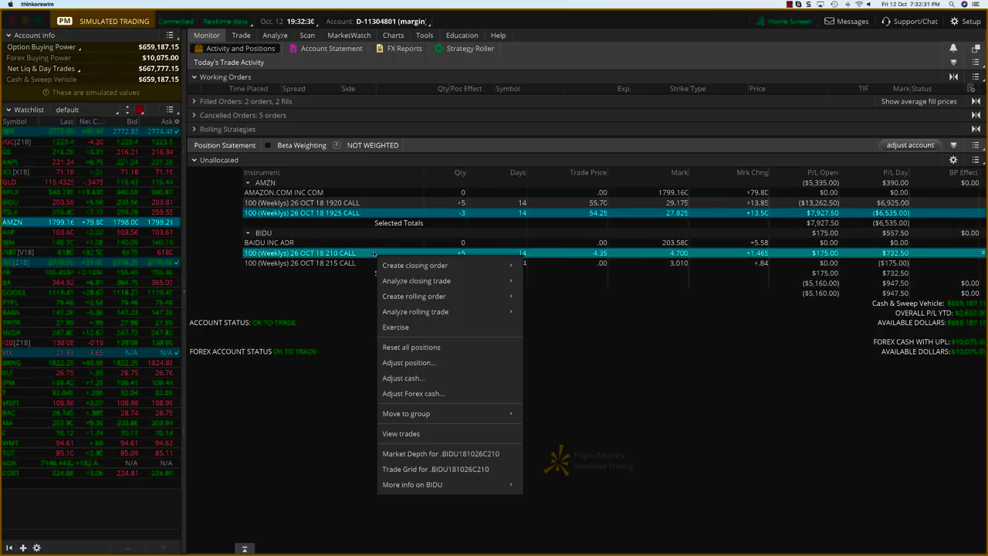
mouse_move(410, 265)
left_click(540, 268)
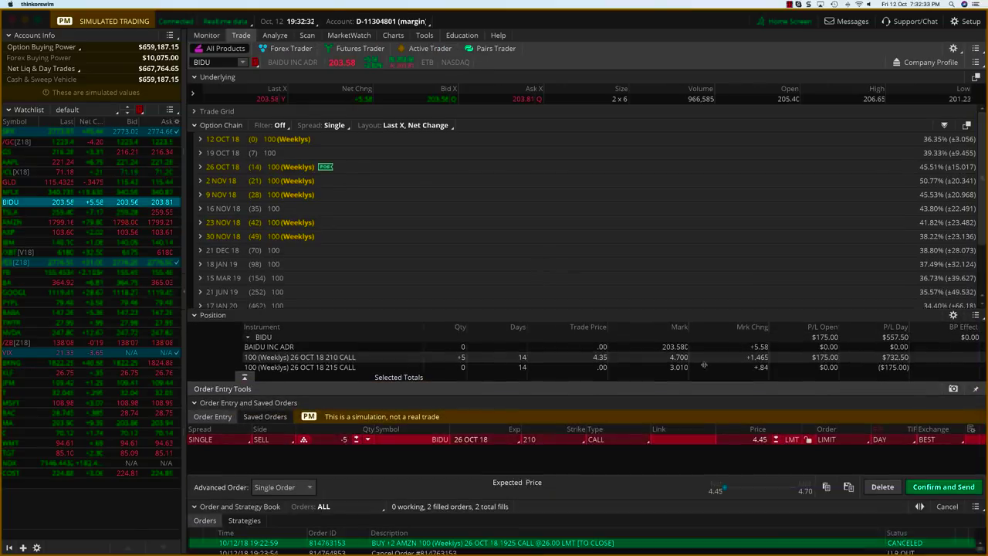
left_click(794, 464)
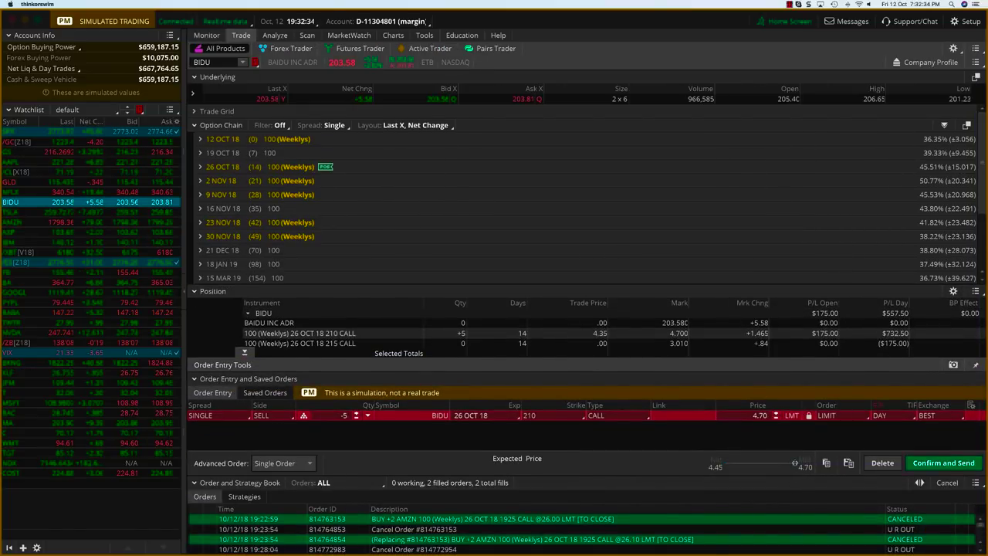
left_click(931, 463)
left_click(946, 460)
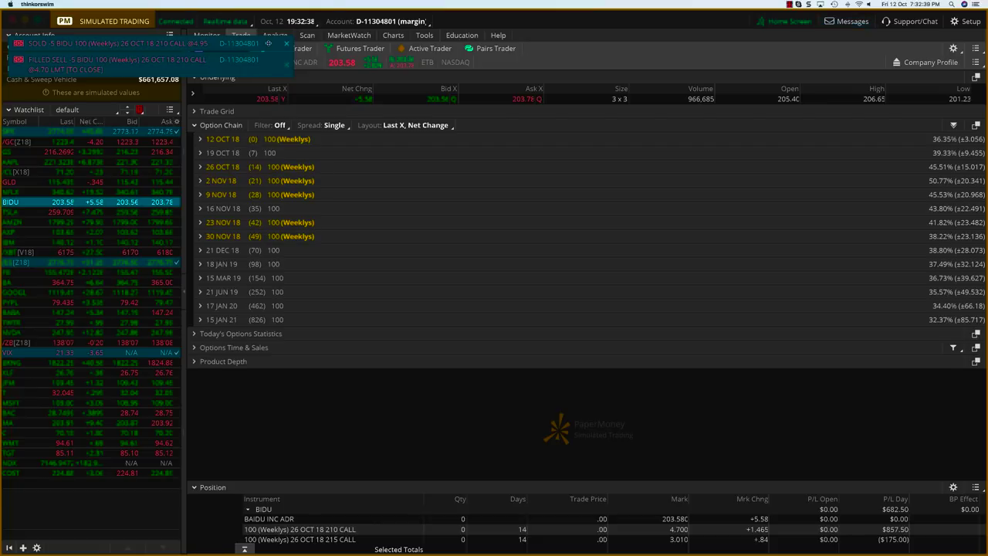
left_click(288, 47)
left_click(206, 35)
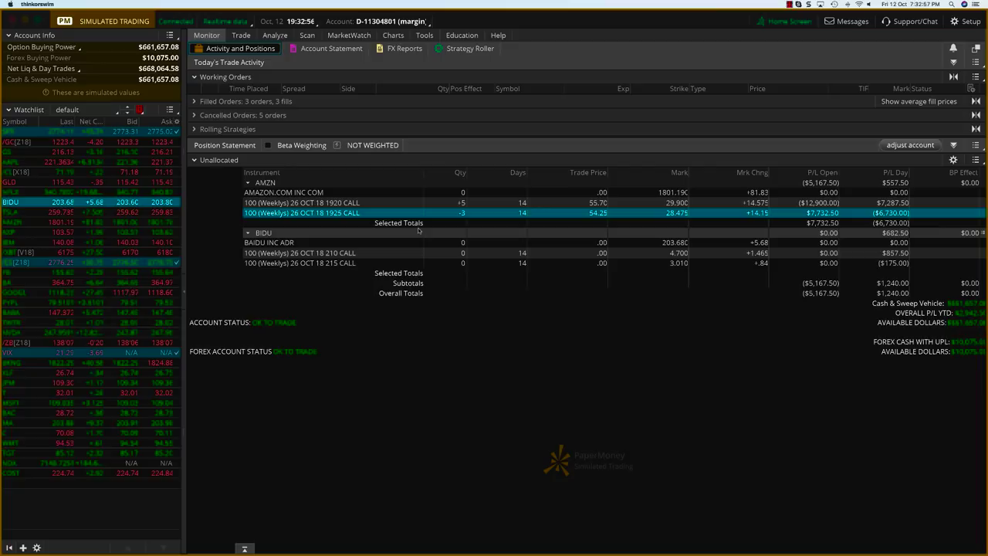
Place a sell-to-close order for 3 AMZN 26 Oct 18 1920/1925 call verticals at a 1.32 credit.
left_click(371, 207, "shift")
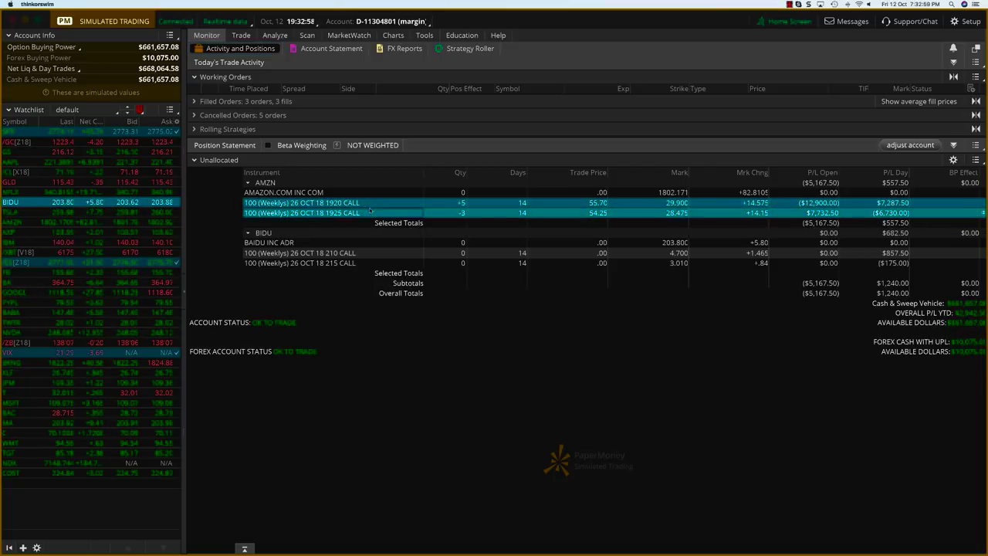
right_click(372, 215)
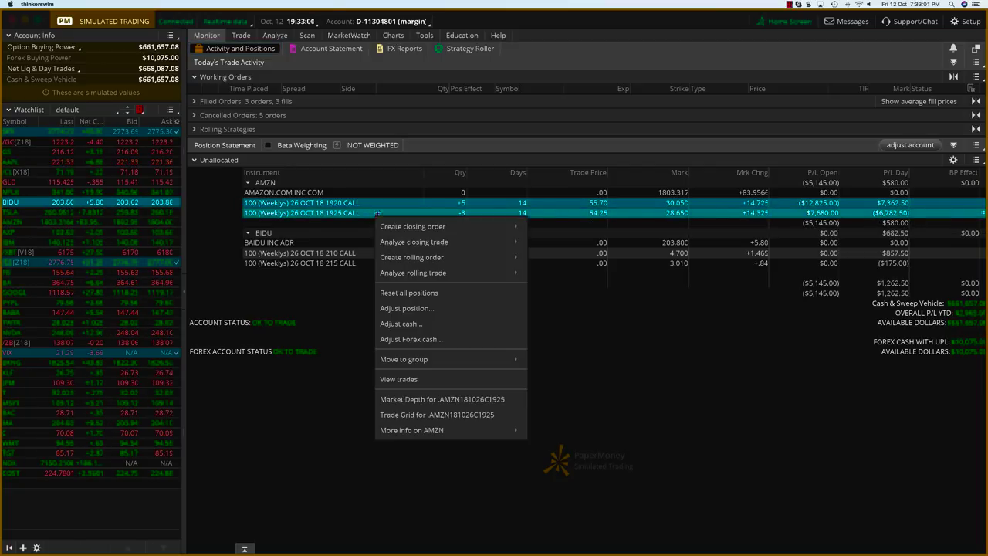
mouse_move(402, 226)
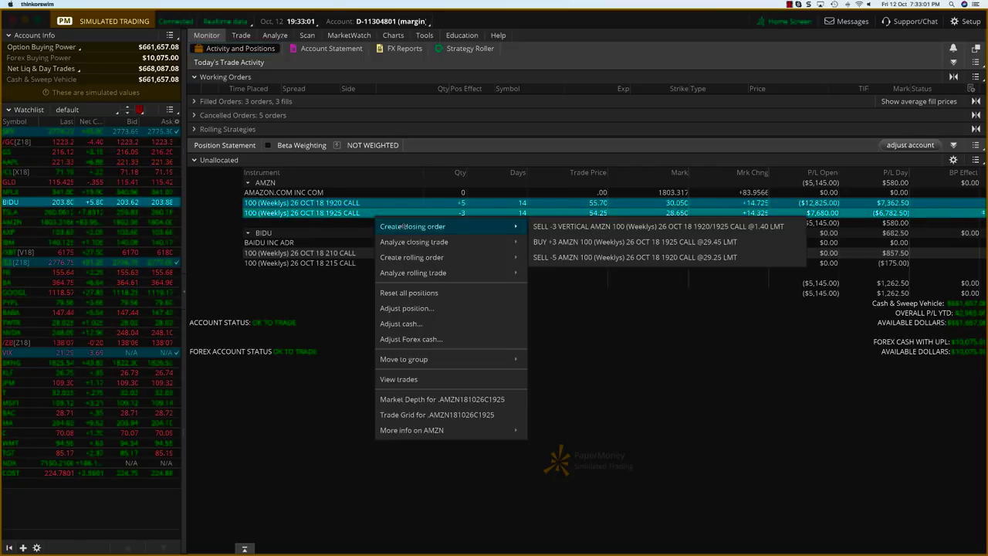
left_click(573, 228)
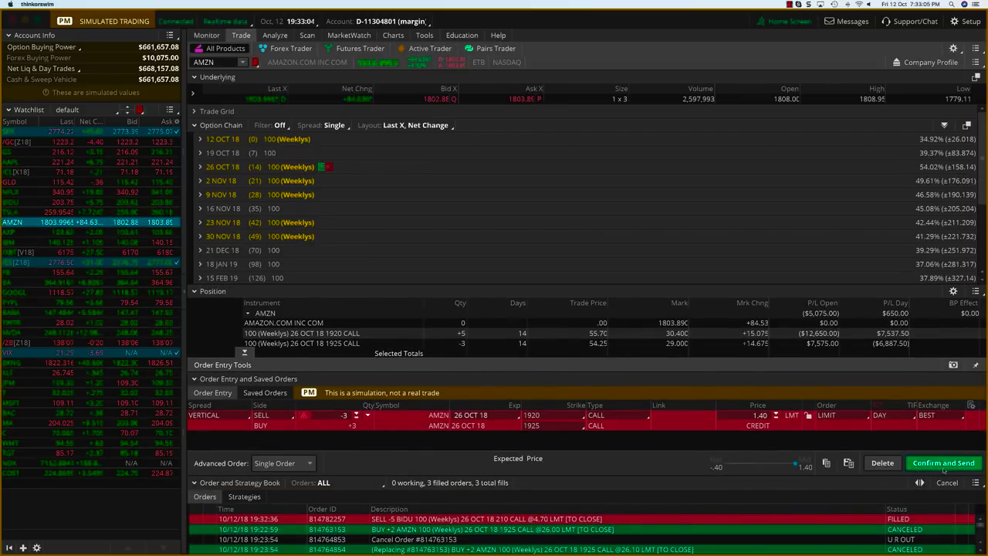
left_click(943, 467)
left_click(951, 459)
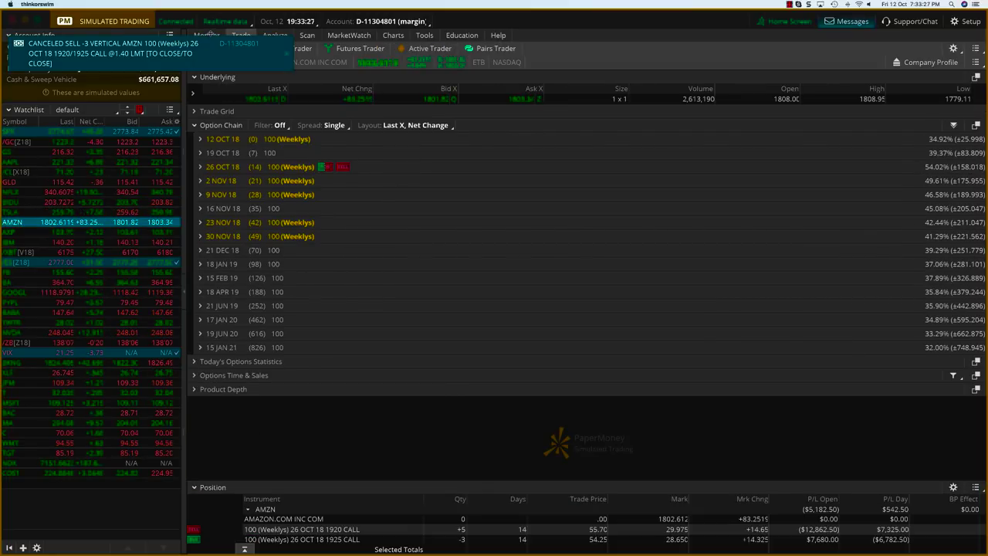
left_click(207, 35)
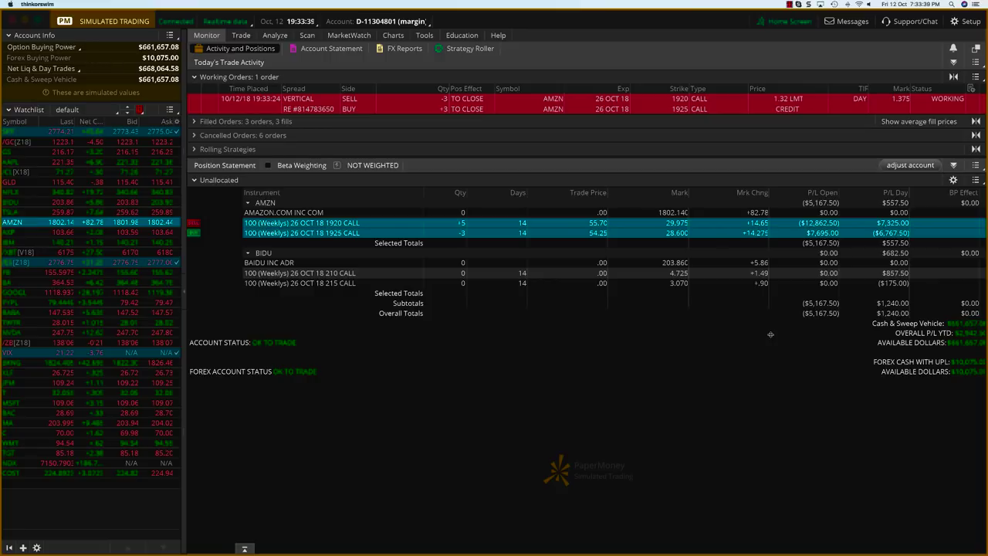
Sell to close 2 AMZN 1920 calls at 30.05, leaving 3 long 1920s against 3 short 1925s.
right_click(374, 226)
mouse_move(517, 236)
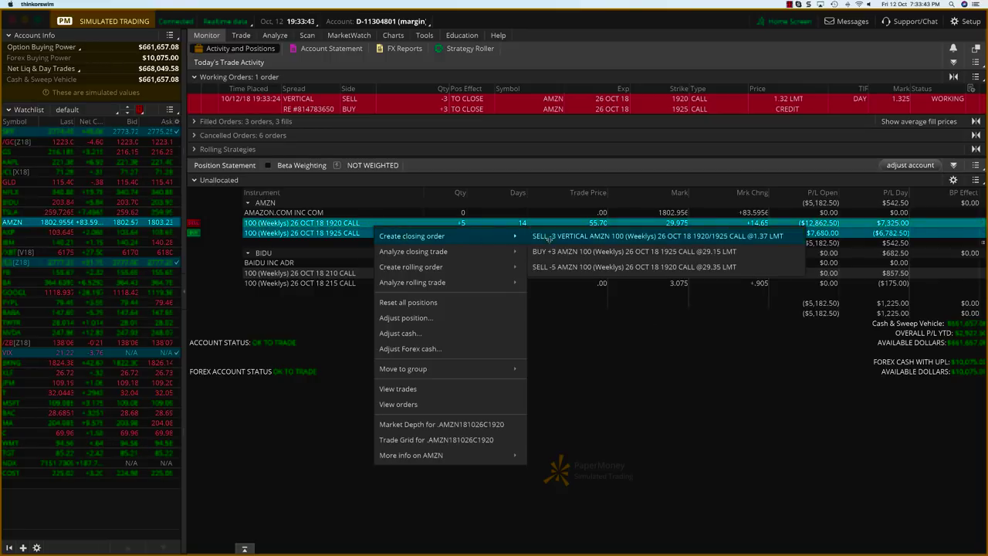
left_click(586, 266)
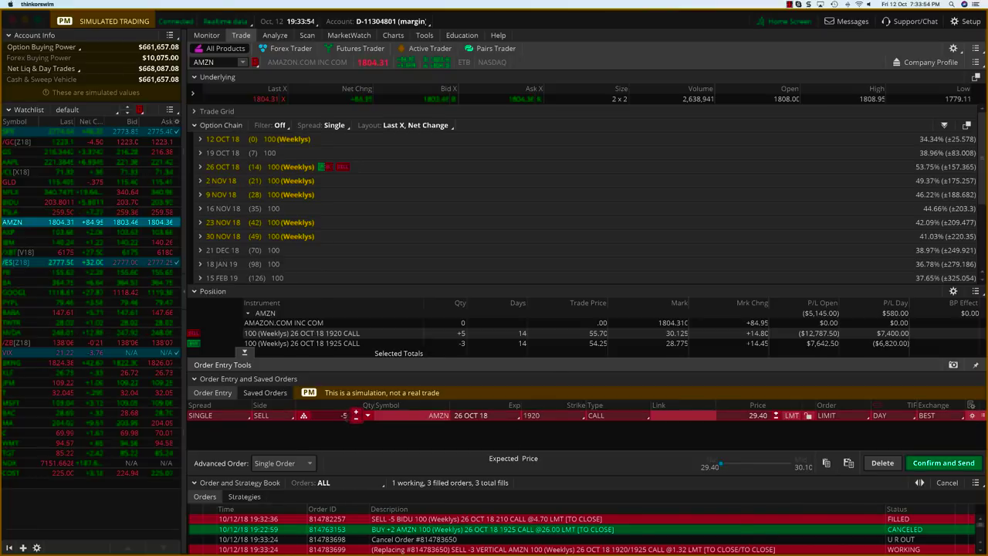
left_click(355, 415)
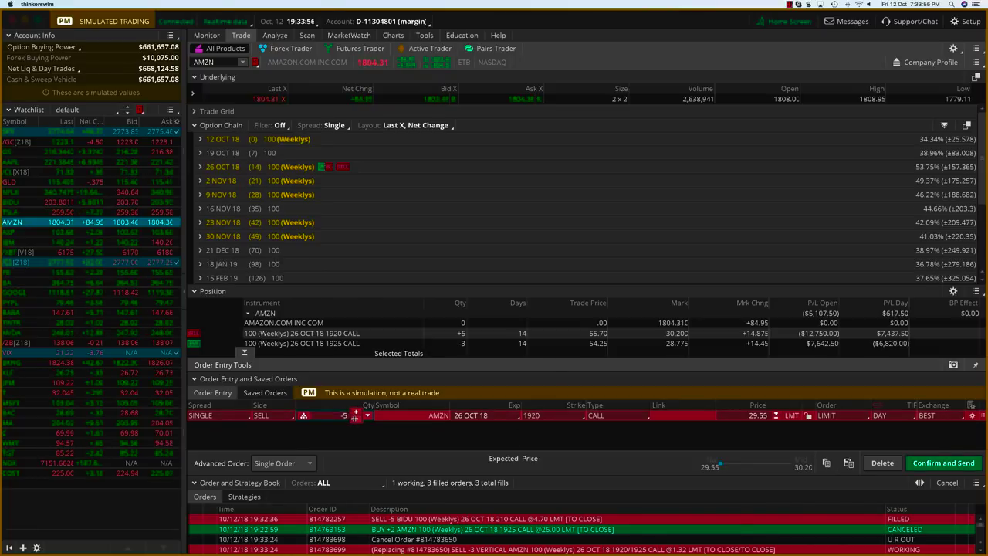
type("2")
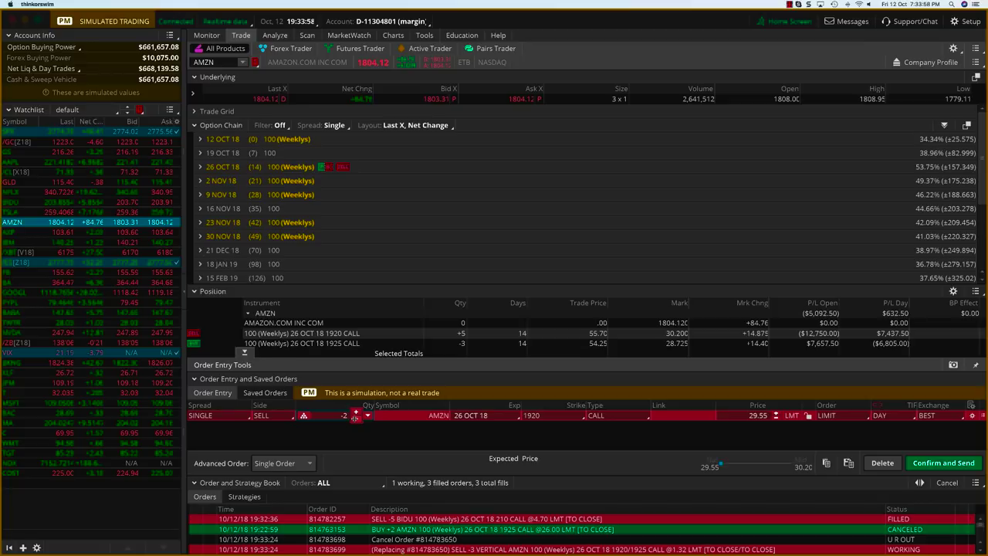
key("Return")
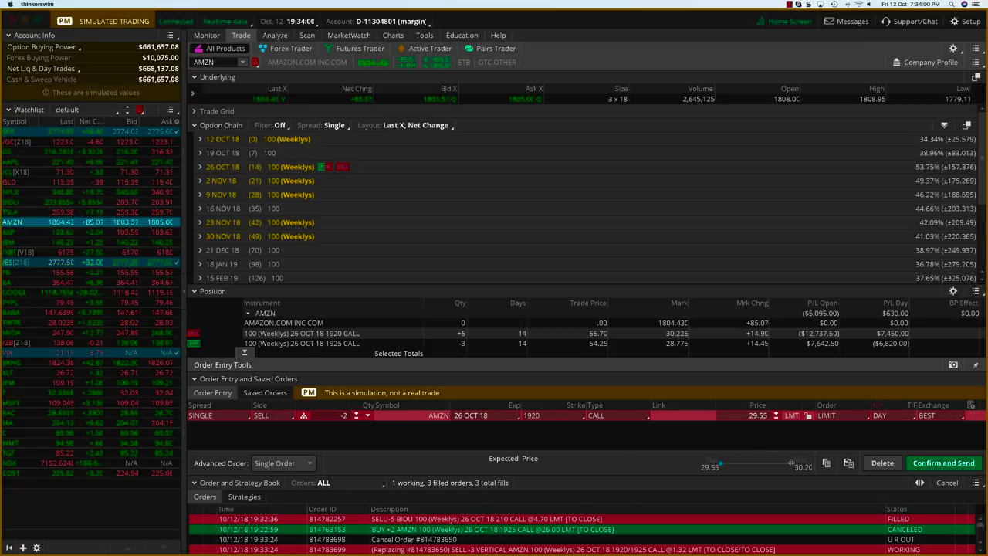
left_click(792, 467)
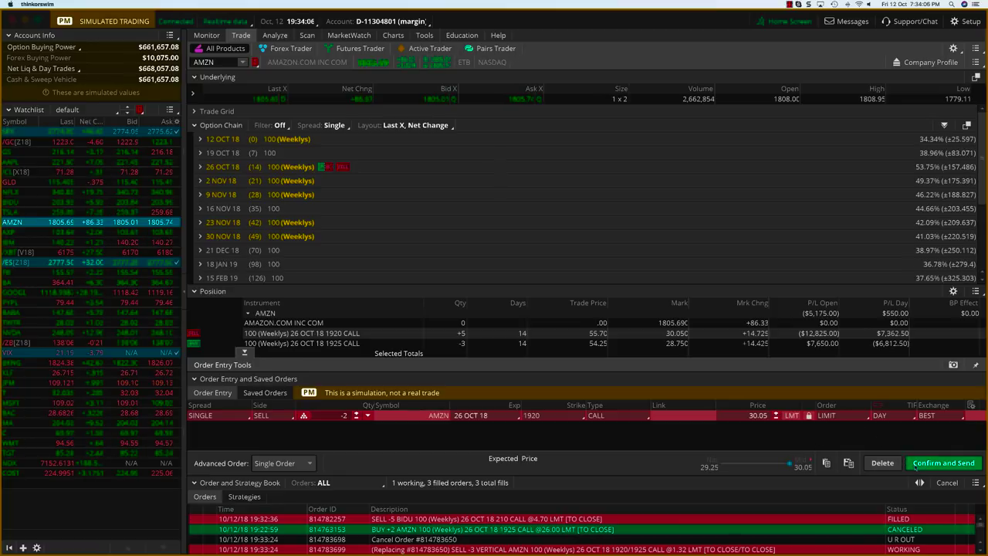
left_click(943, 462)
left_click(949, 459)
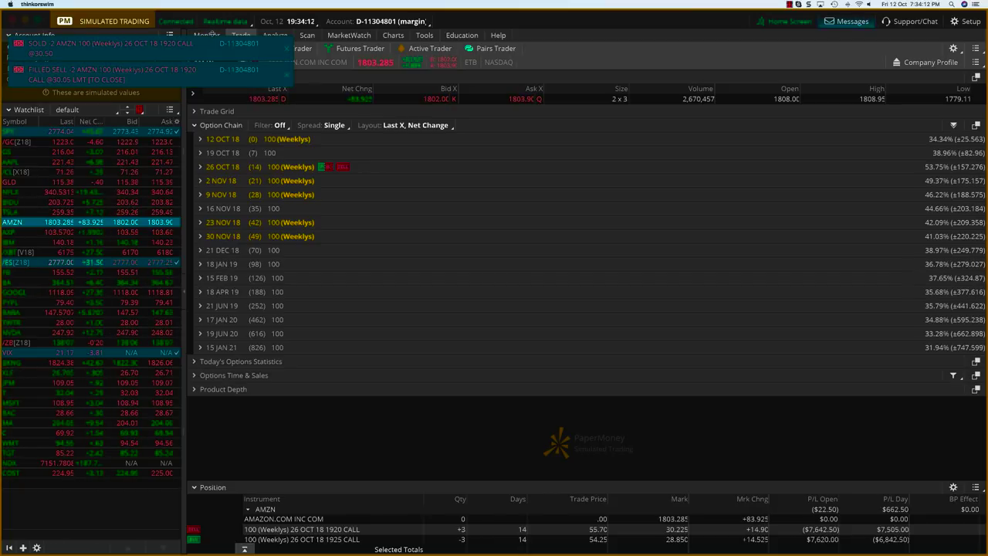
left_click(207, 36)
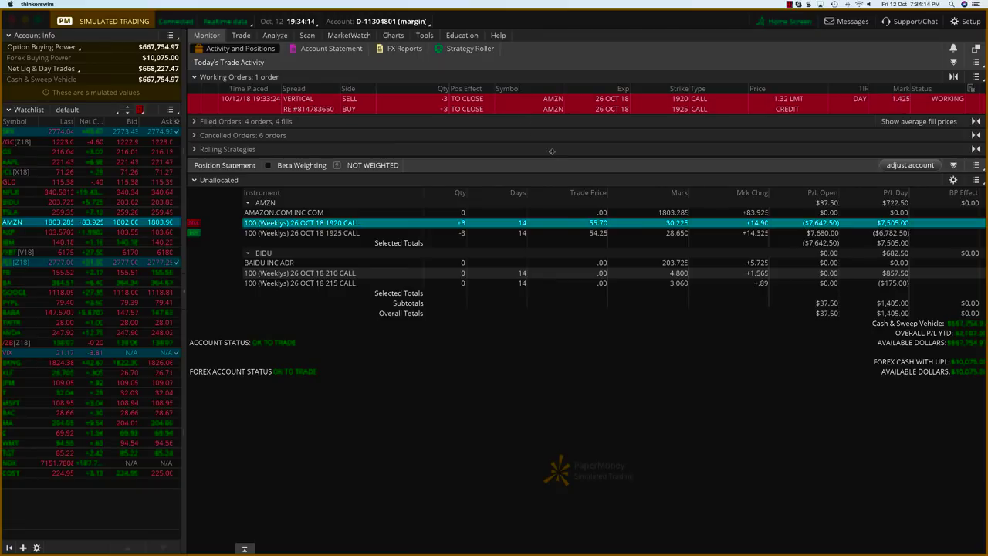